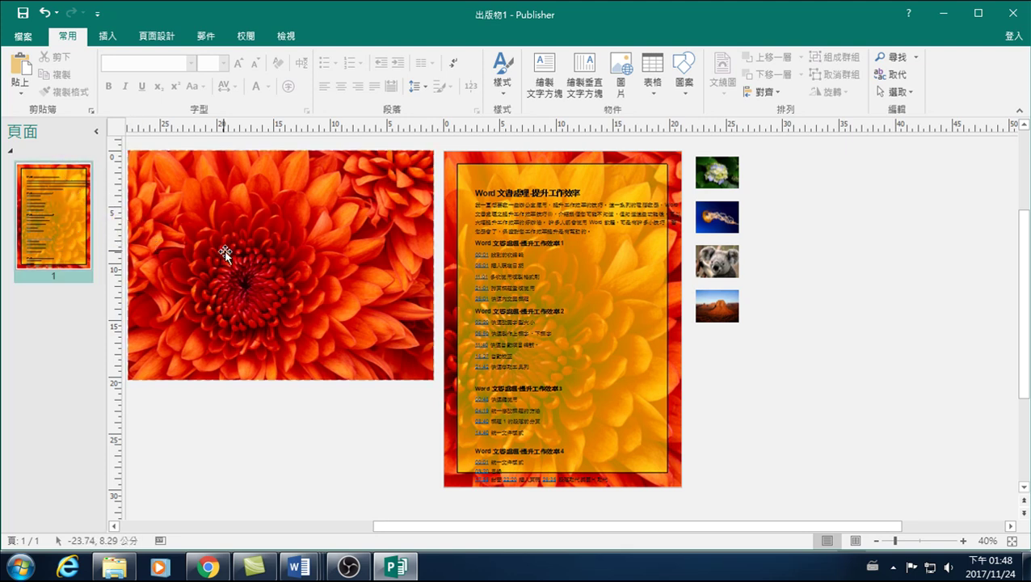
Select the orange chrysanthemum photo and bring up the Insert (插入) ribbon commands.
left_click(315, 251)
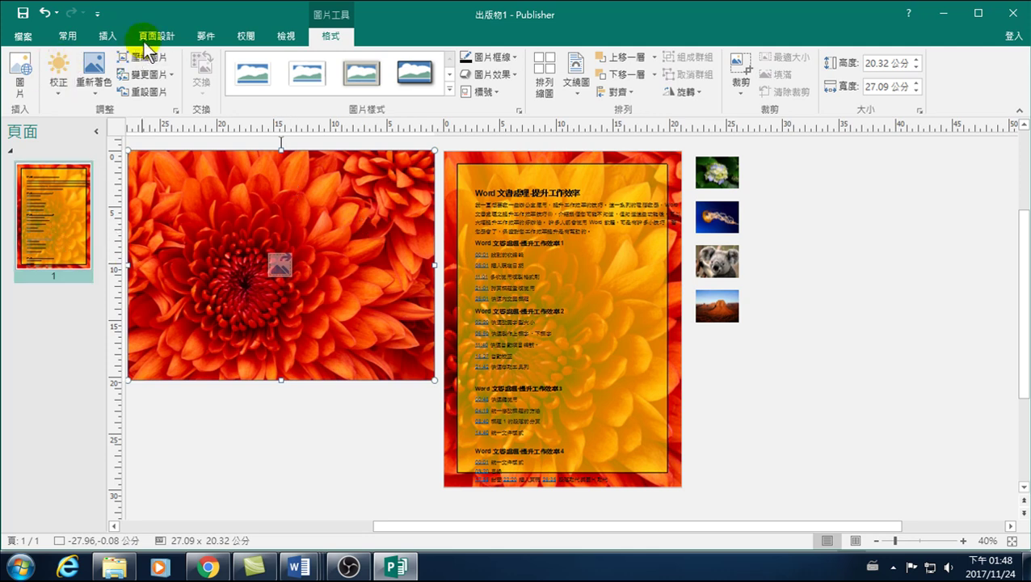
left_click(107, 36)
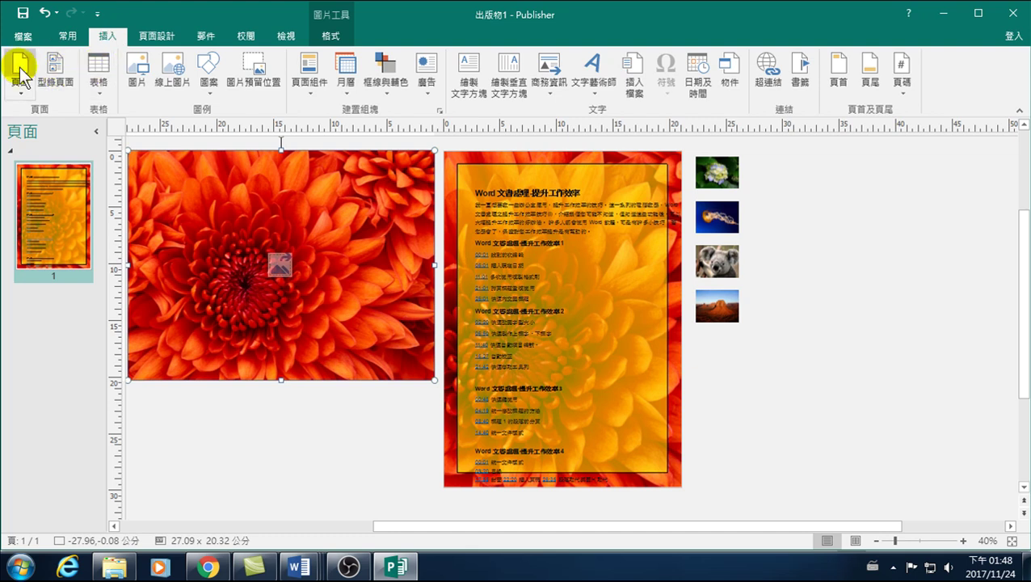
Insert a blank page 2 and move the chrysanthemum photo into the scratch area beside it.
left_click(19, 65)
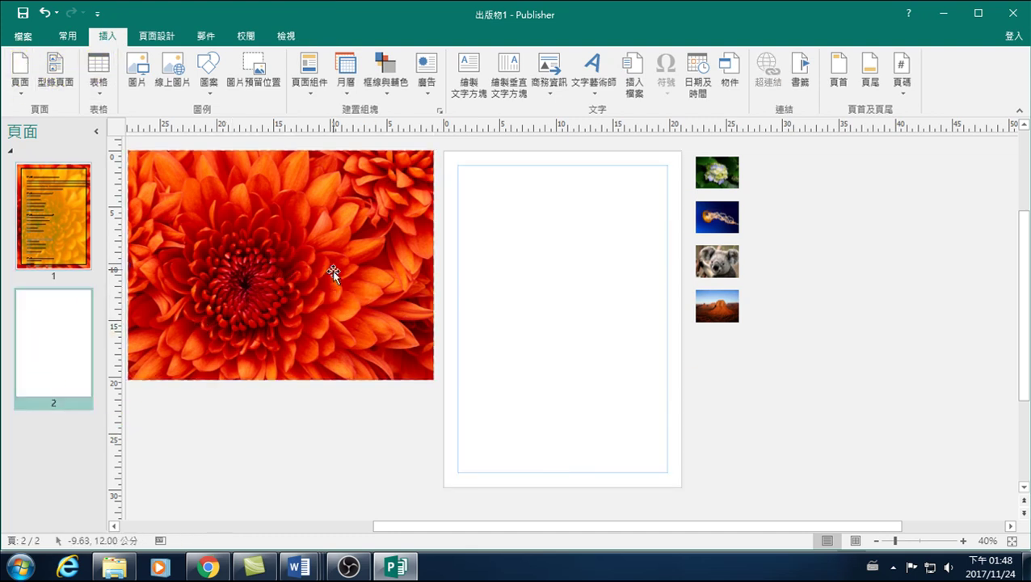
left_click_drag(324, 223, 482, 283)
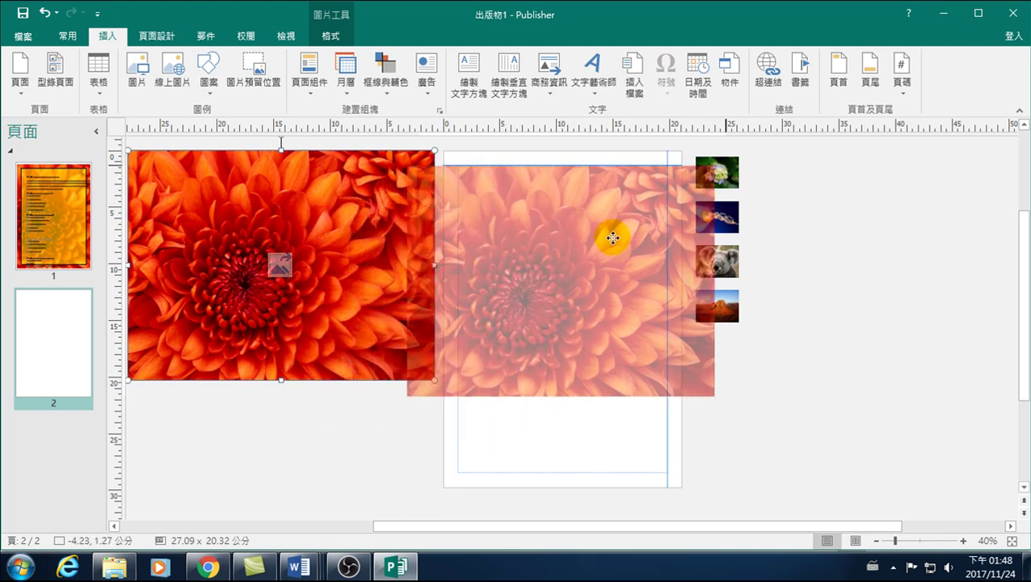
mouse_move(483, 283)
left_mouse_down()
mouse_move(641, 222)
mouse_move(313, 198)
left_mouse_up()
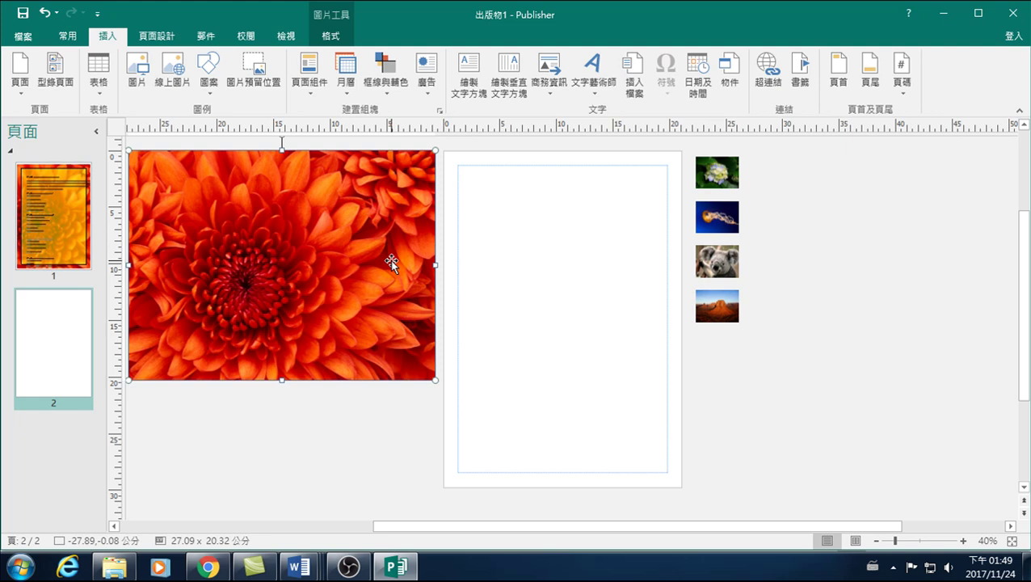
right_click(295, 217)
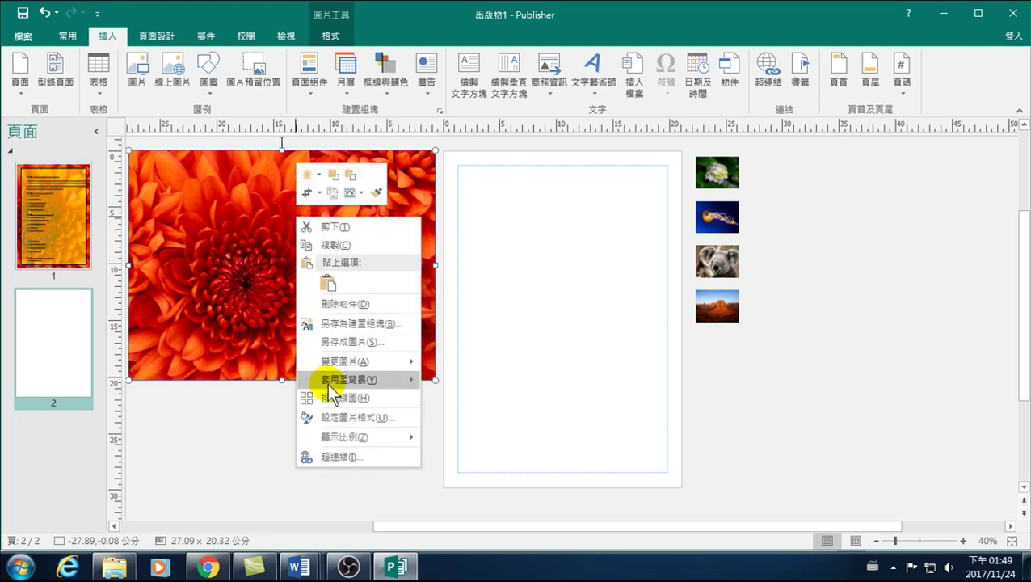
mouse_move(349, 379)
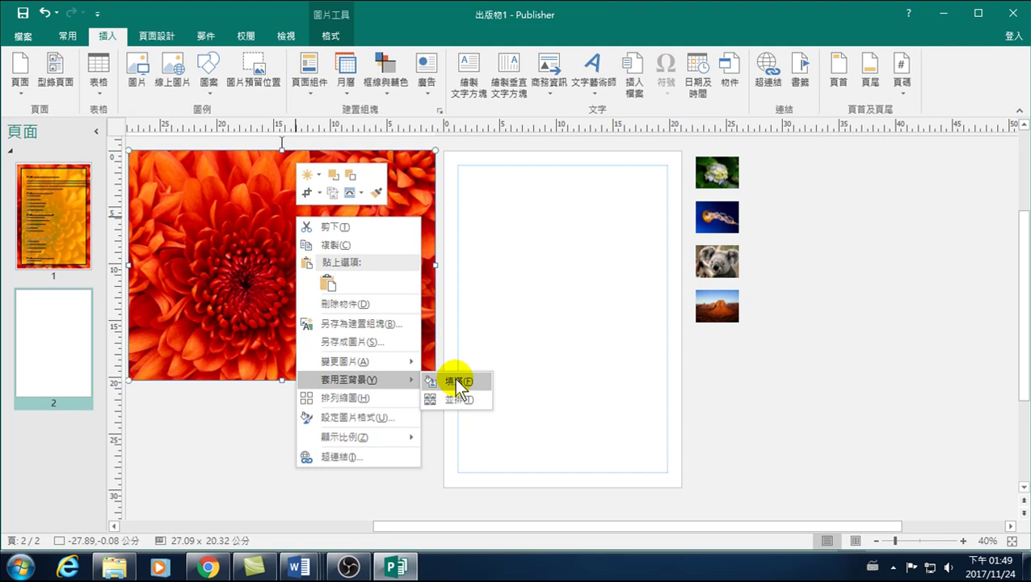
left_click(455, 379)
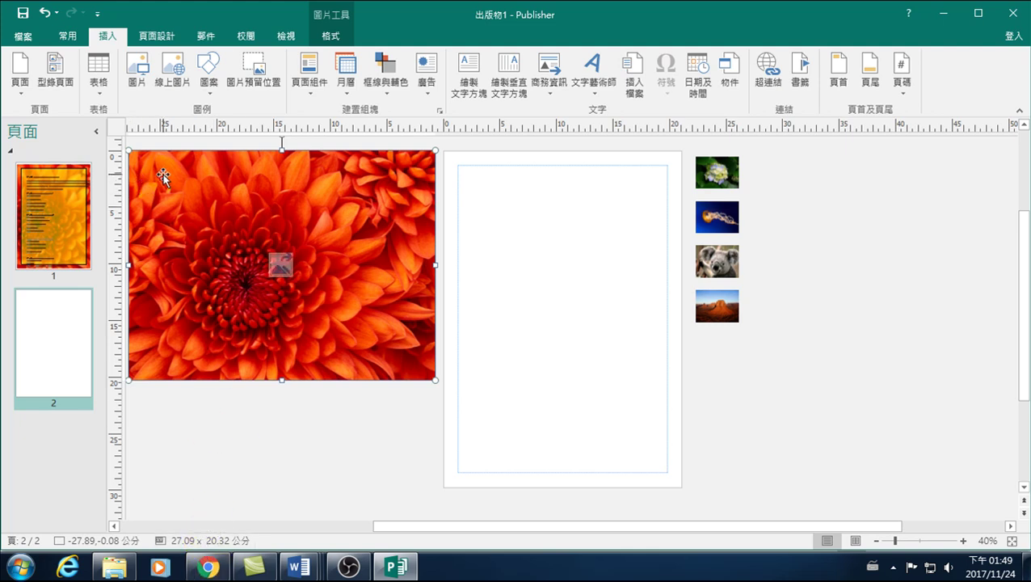
Reselect the chrysanthemum photo and enlarge it from its corner to about 39.68 × 29.76 cm.
mouse_move(281, 264)
left_click(195, 372)
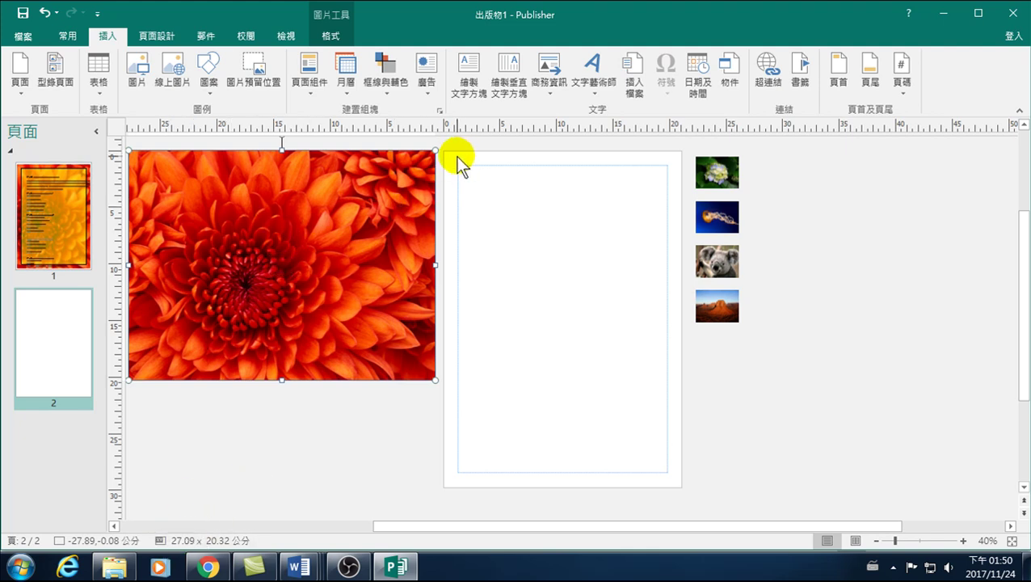
left_click(430, 445)
left_click(343, 275)
mouse_move(436, 379)
left_mouse_down()
mouse_move(508, 439)
mouse_move(577, 467)
left_mouse_up()
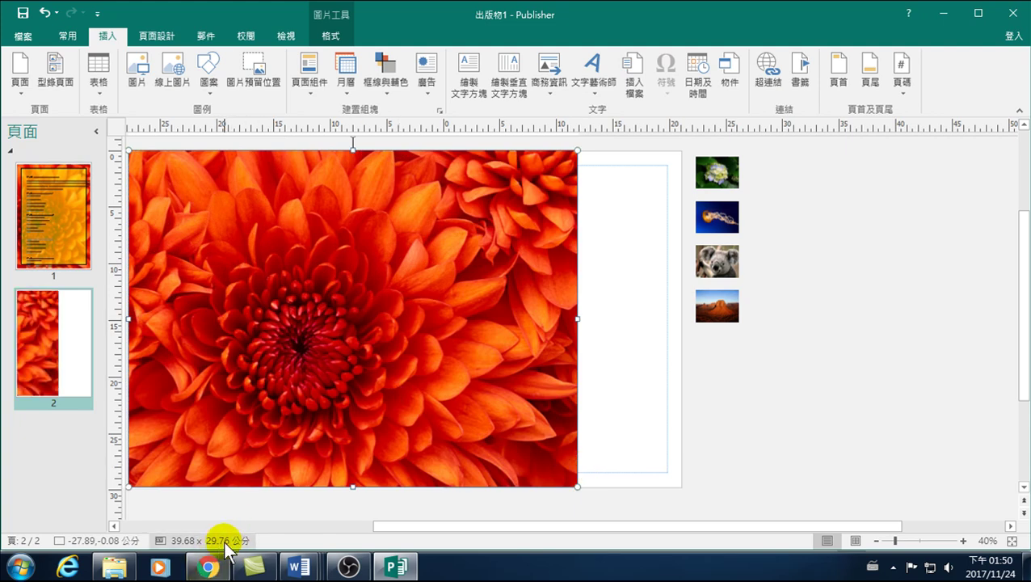
mouse_move(281, 265)
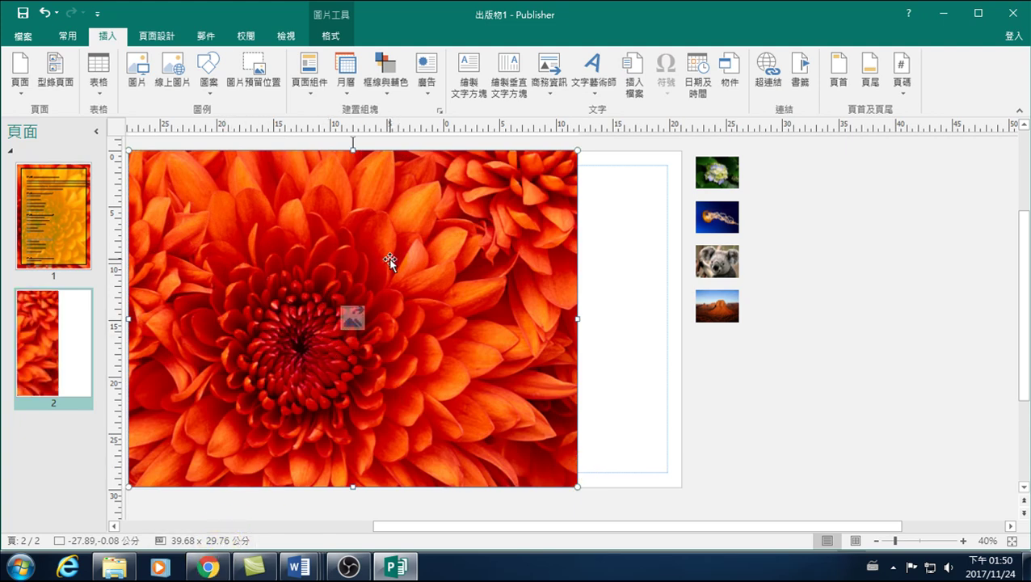
Drag the enlarged photo over page 2, partly covering its left side.
left_click_drag(401, 252, 527, 314)
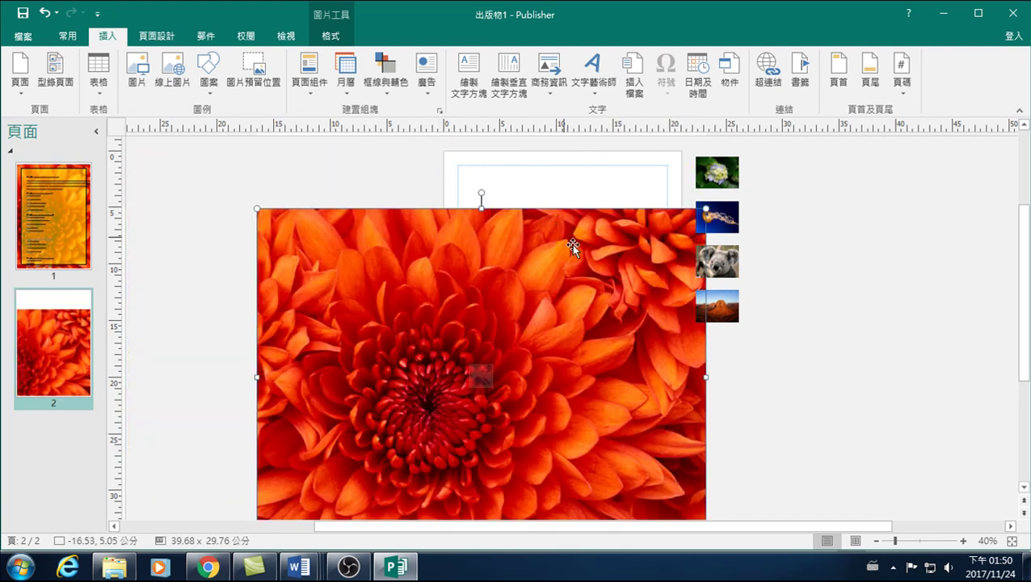
mouse_move(553, 360)
left_mouse_down()
mouse_move(687, 300)
mouse_move(663, 303)
left_mouse_up()
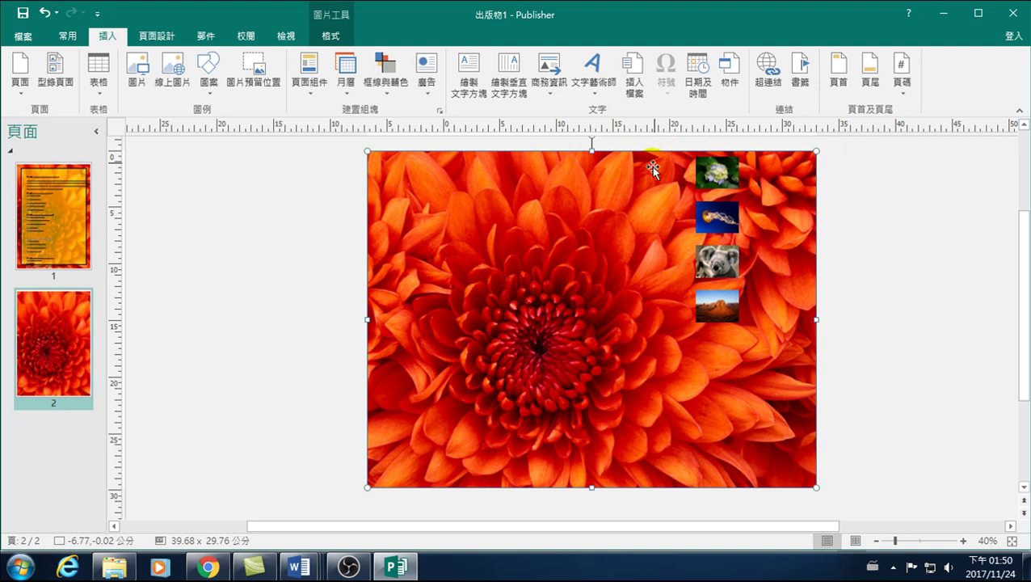
left_click_drag(653, 167, 428, 219)
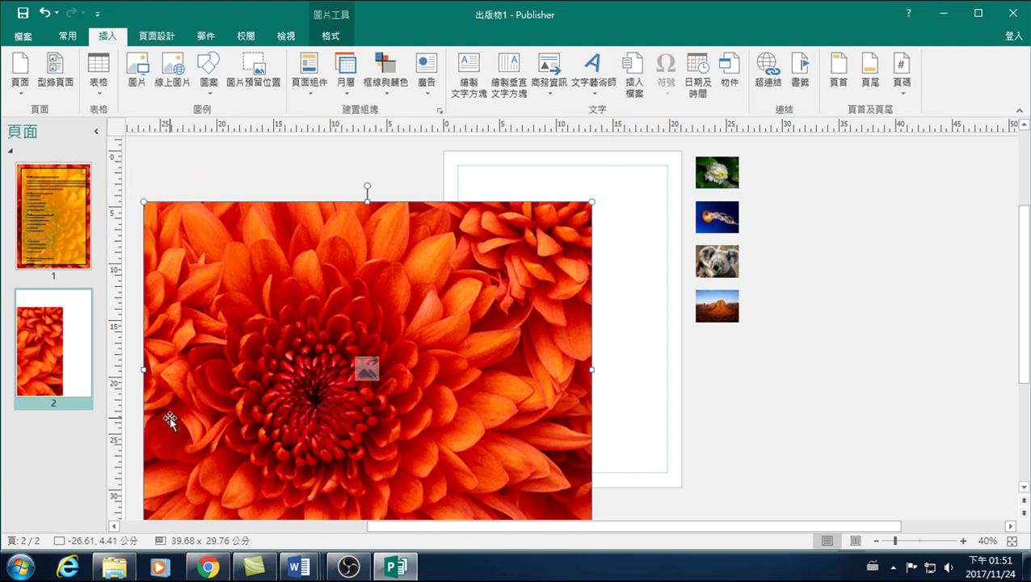
Reset the chrysanthemum photo to its original 27.09 × 20.32 cm size and place it left of page 2.
left_click(653, 260)
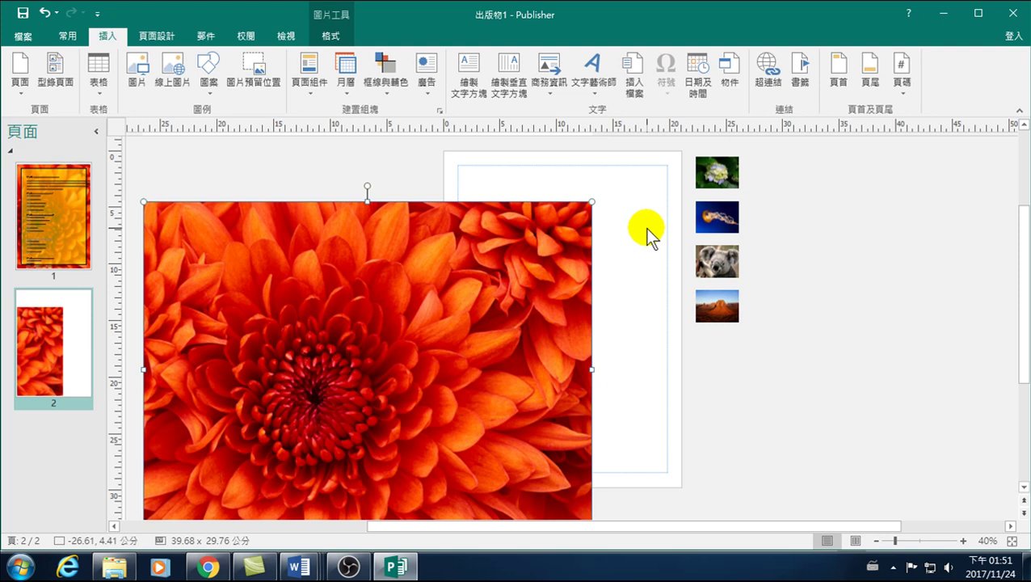
left_click_drag(605, 221, 293, 190)
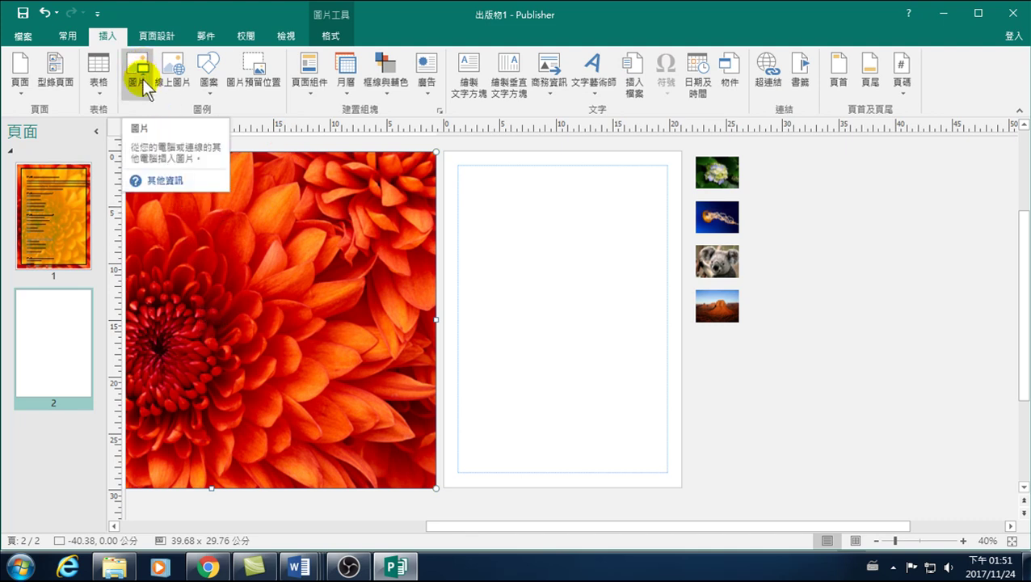
left_click(327, 34)
left_click(143, 92)
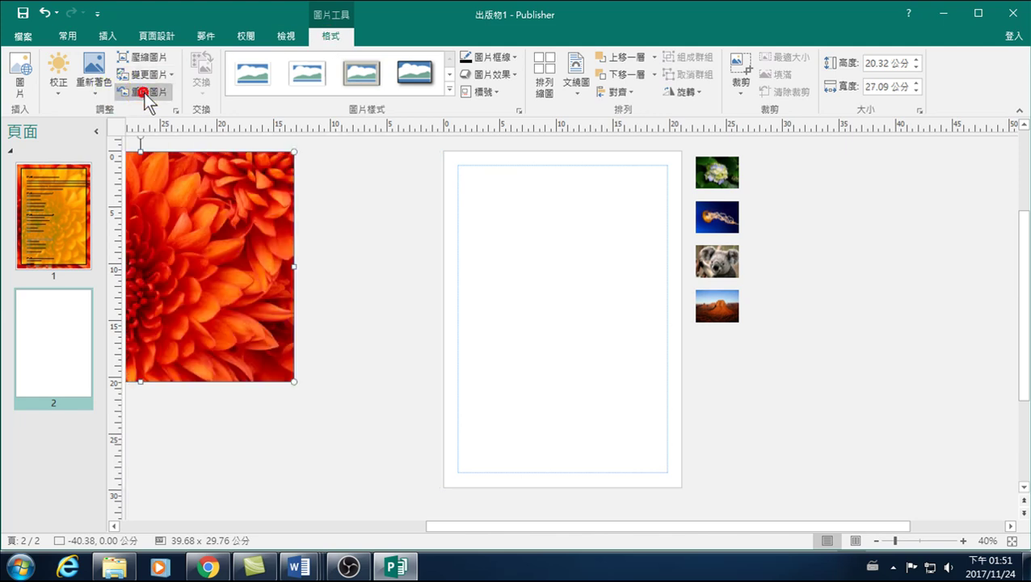
mouse_move(202, 239)
left_mouse_down()
mouse_move(360, 251)
mouse_move(341, 248)
left_mouse_up()
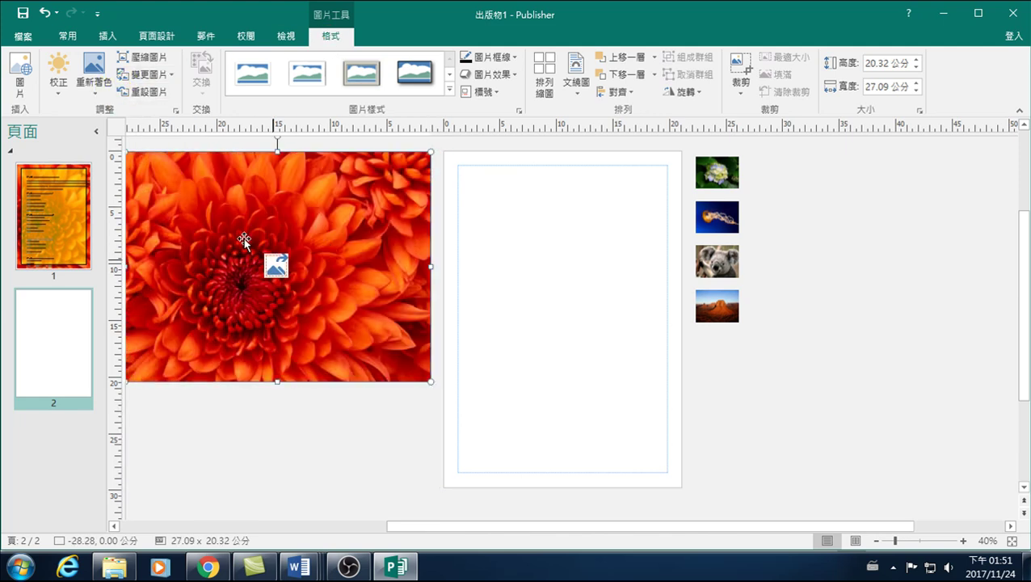
Apply the chrysanthemum photo to page 2 as a Fill (填滿) background.
right_click(258, 199)
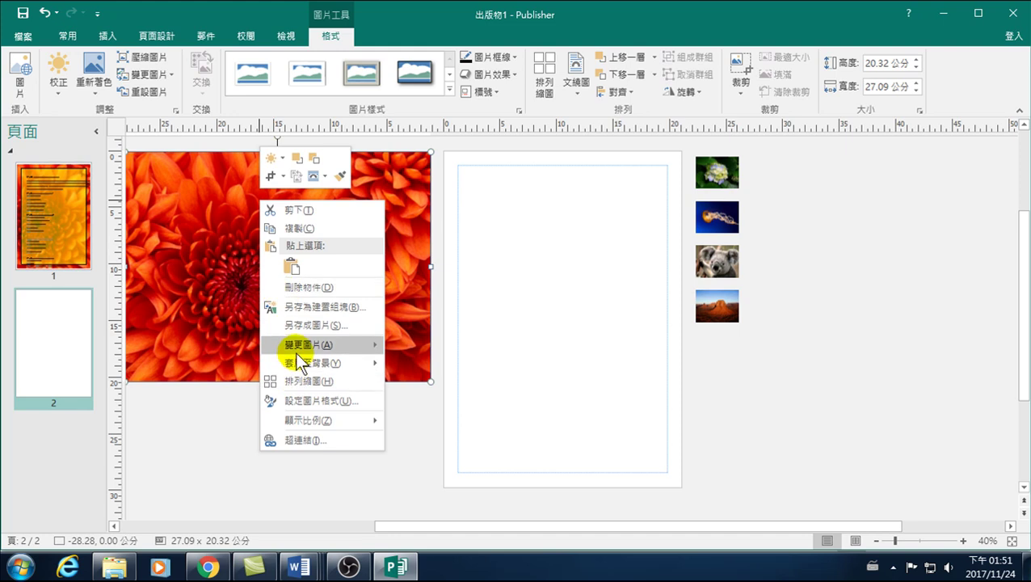
mouse_move(312, 363)
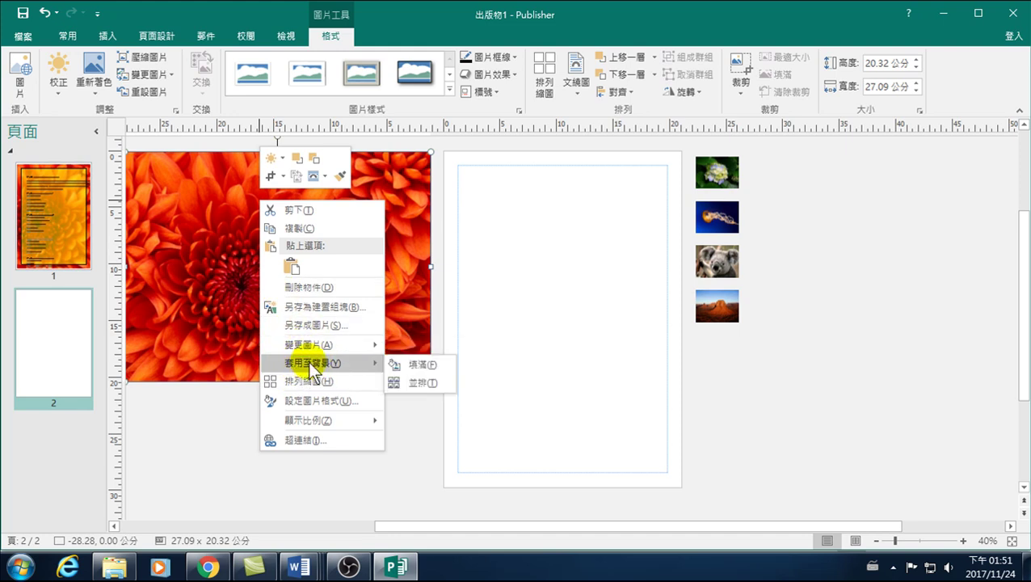
left_click(421, 365)
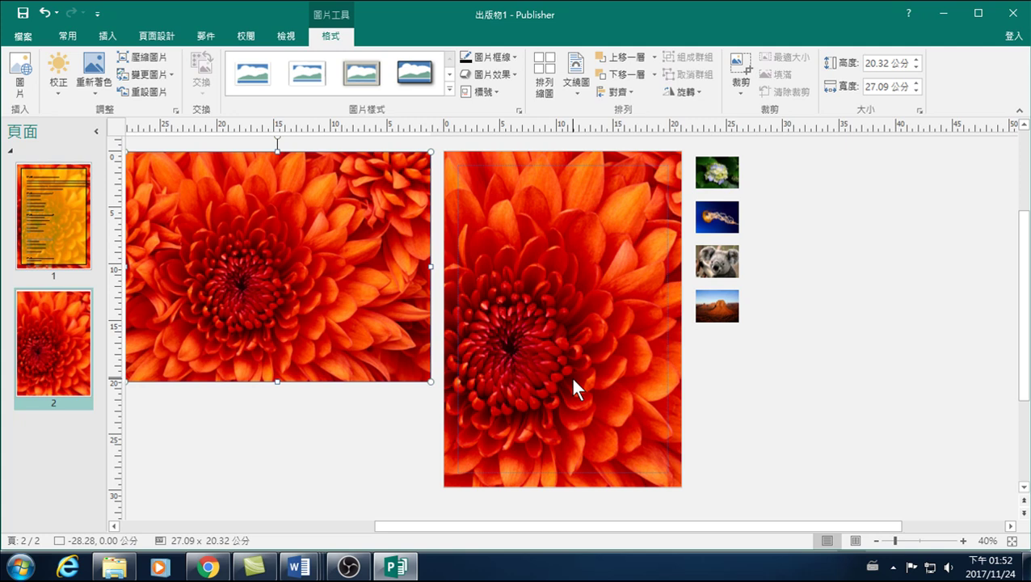
Resize the spare chrysanthemum photo to 39.53 × 29.64 cm and move it left of page 2.
mouse_move(394, 525)
left_mouse_down()
mouse_move(369, 525)
mouse_move(369, 472)
left_mouse_up()
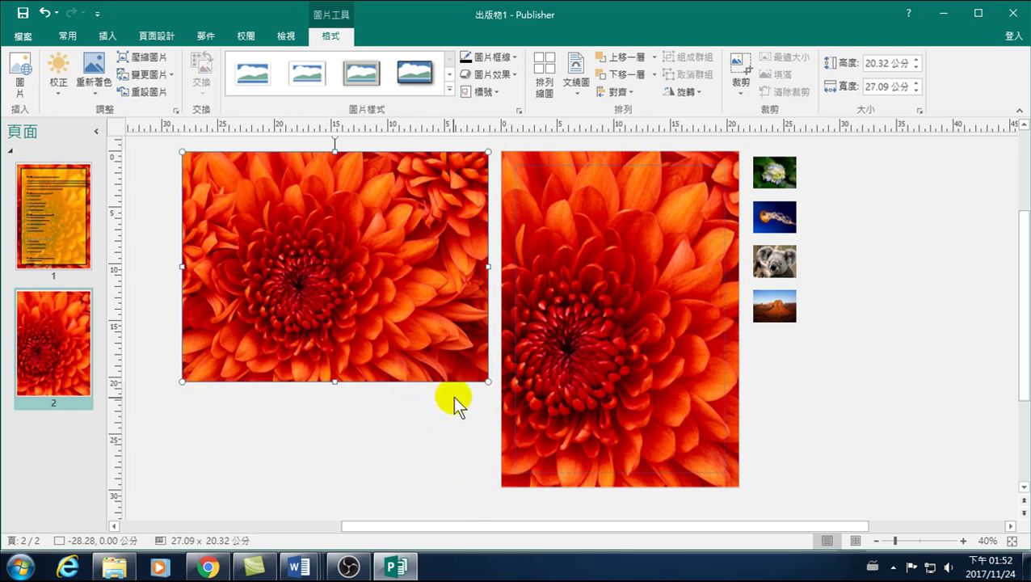
left_click_drag(489, 381, 627, 473)
left_click_drag(485, 374, 305, 380)
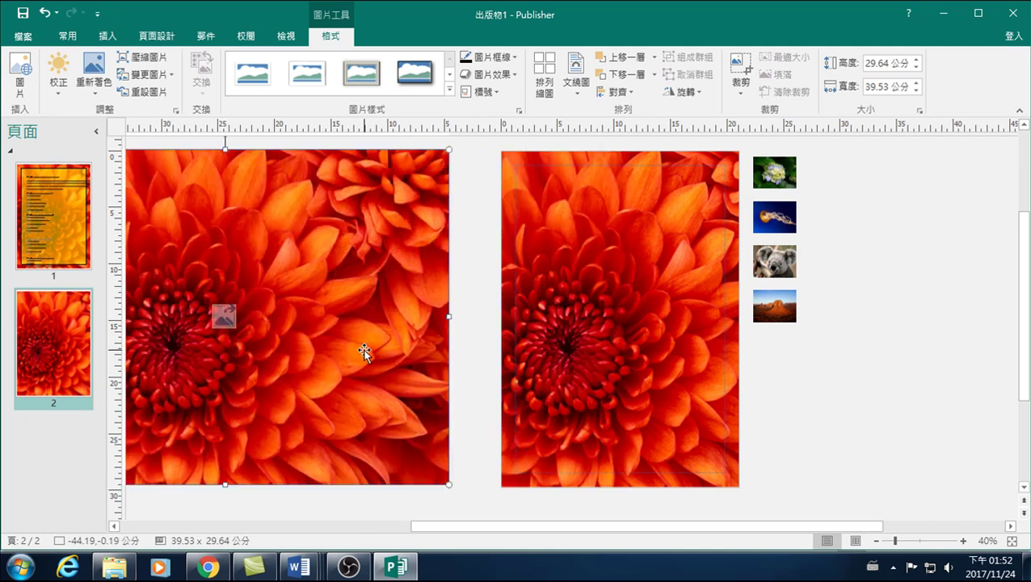
scroll(566, 372, "down", 1)
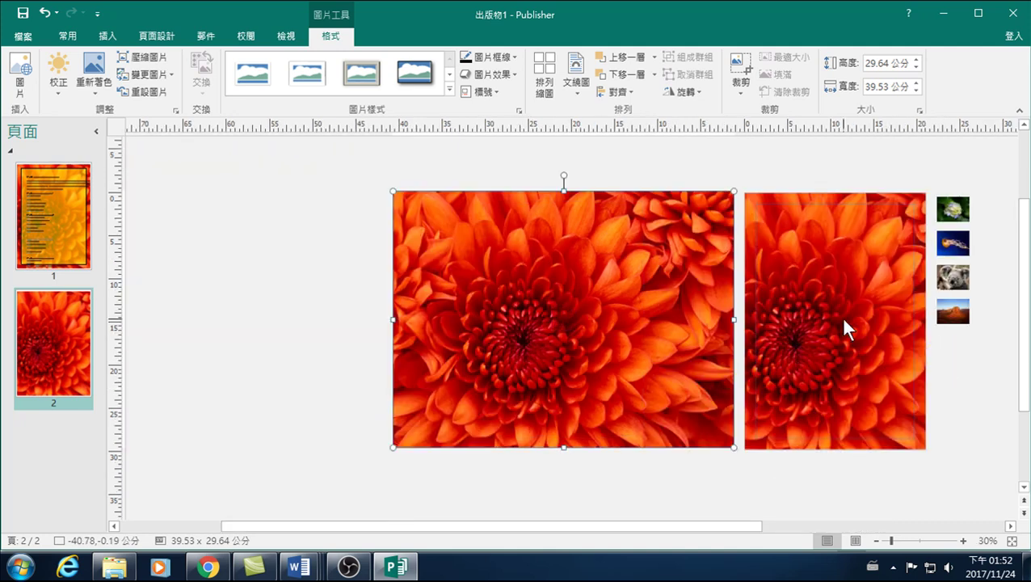